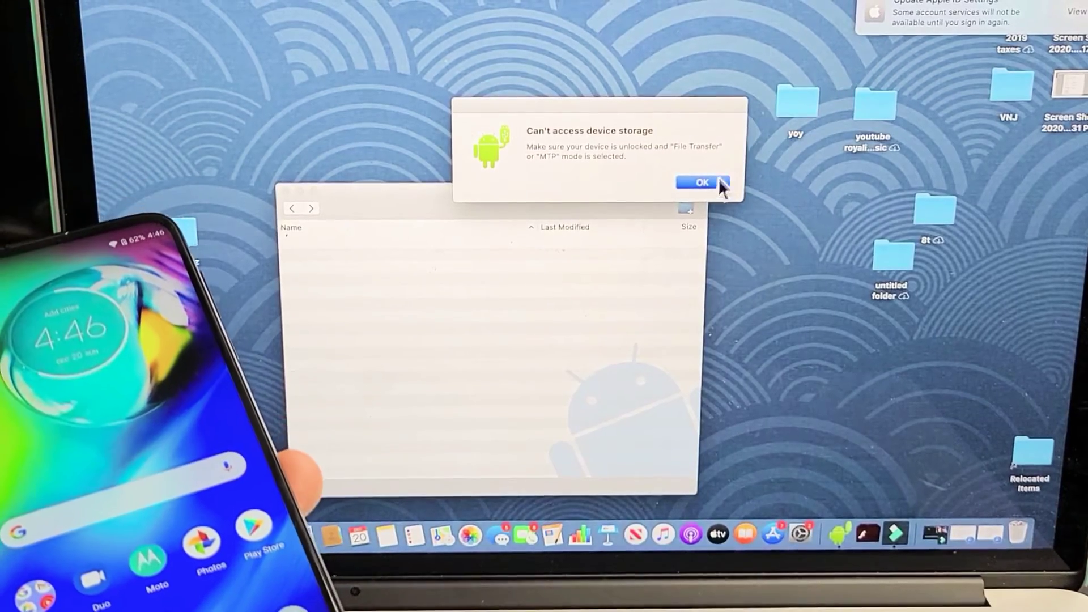
Step: Dismiss the moto g power storage warning so its 11 storage folders appear
click(718, 182)
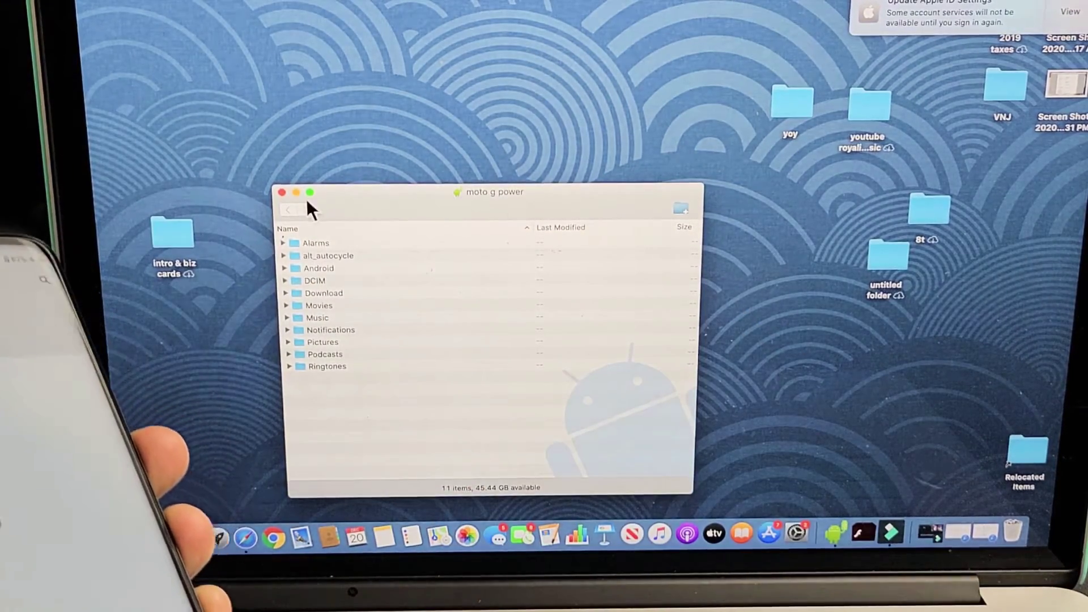
Step: Reopen the phone's storage and browse to DCIM > Camera, showing four photos and one video
click(283, 194)
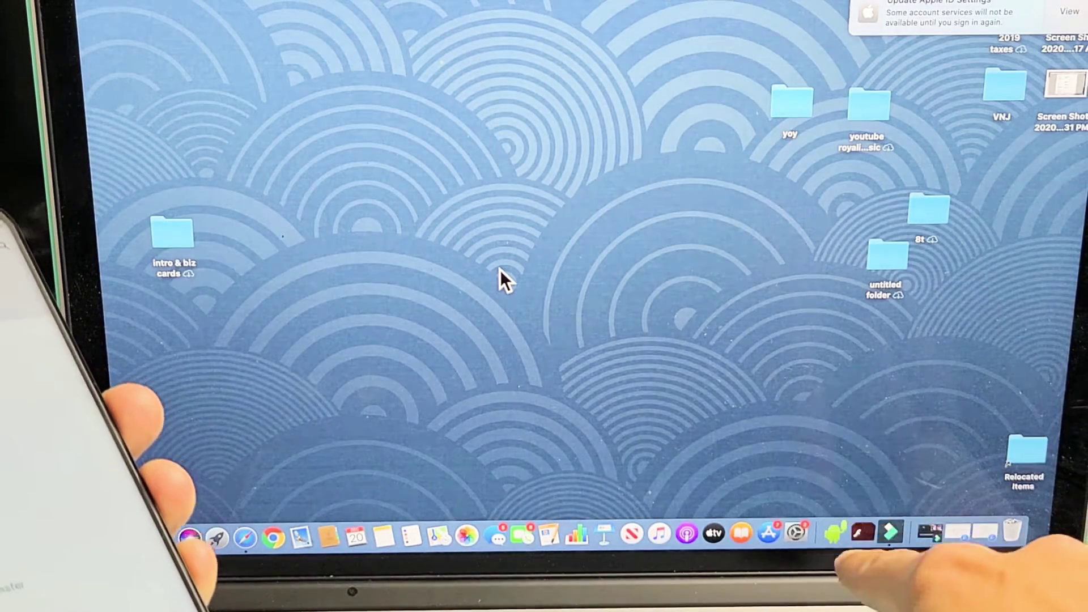
click(838, 534)
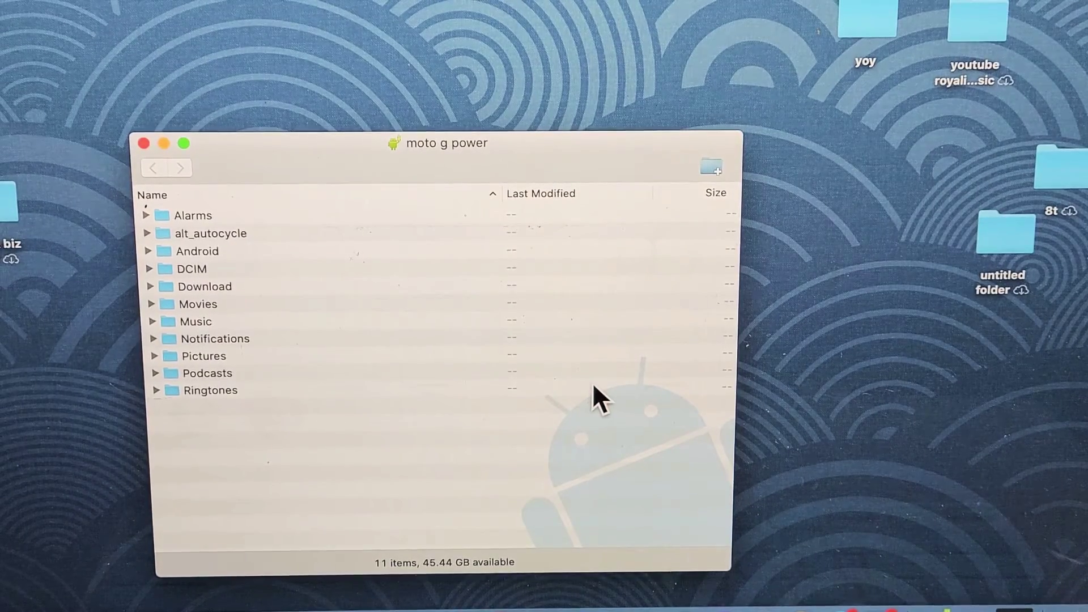
click(211, 266)
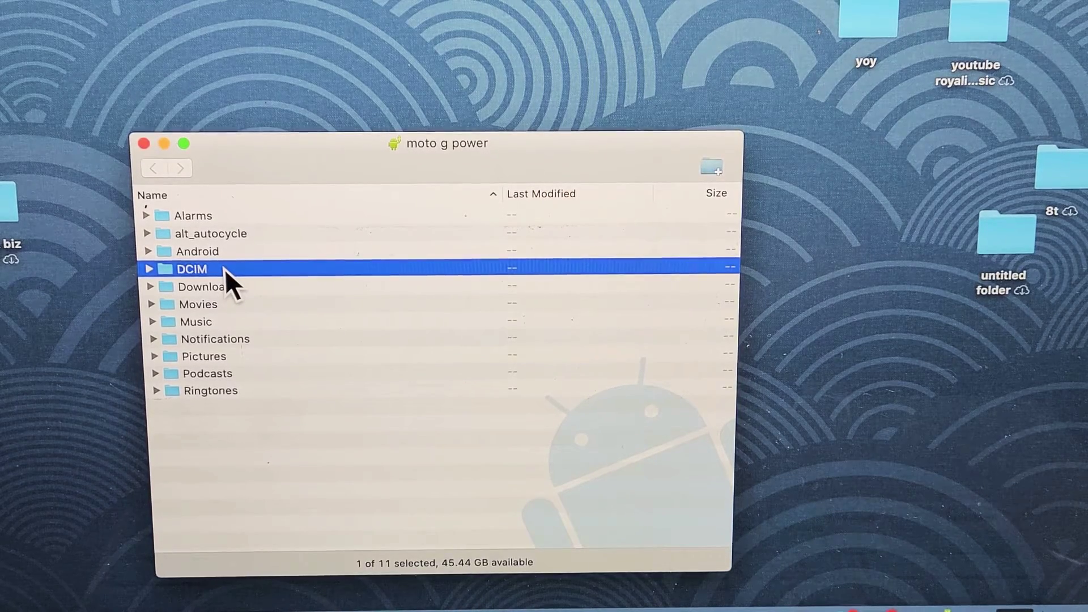
double_click(225, 270)
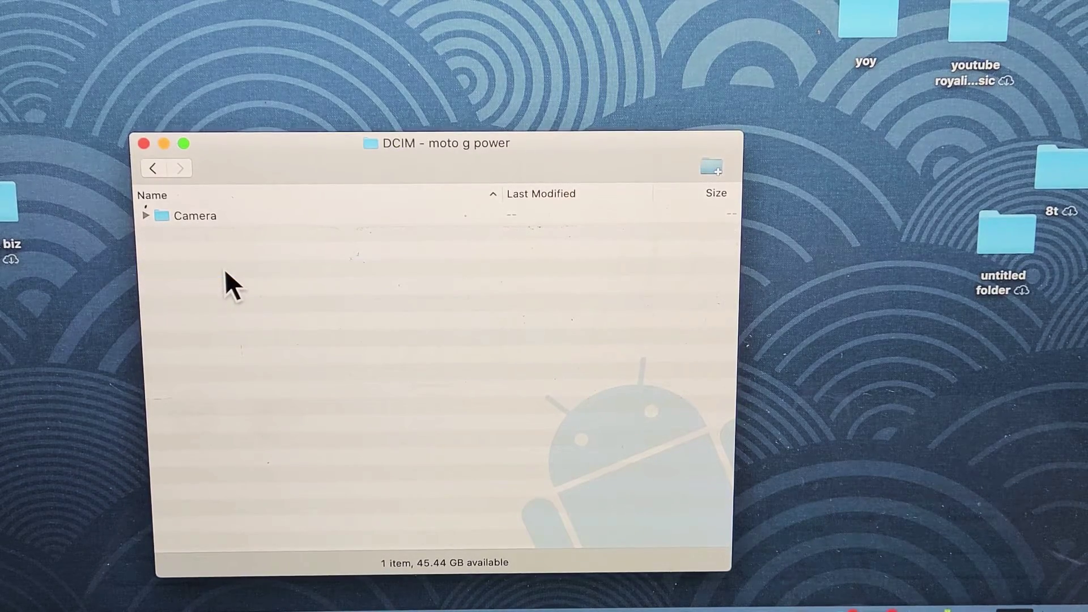
double_click(207, 217)
drag(336, 174, 404, 167)
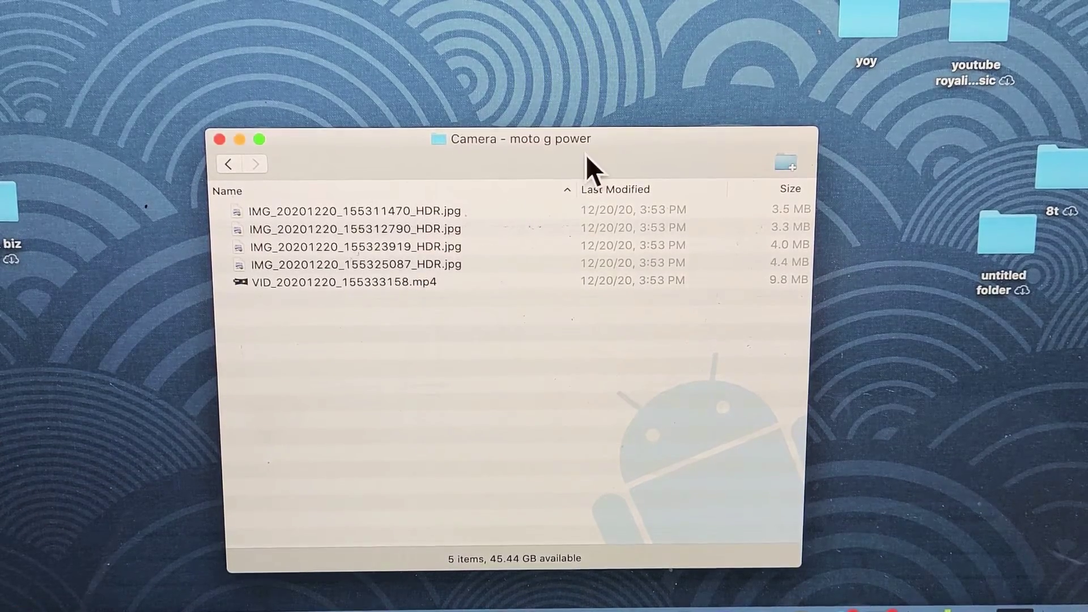
click(409, 236)
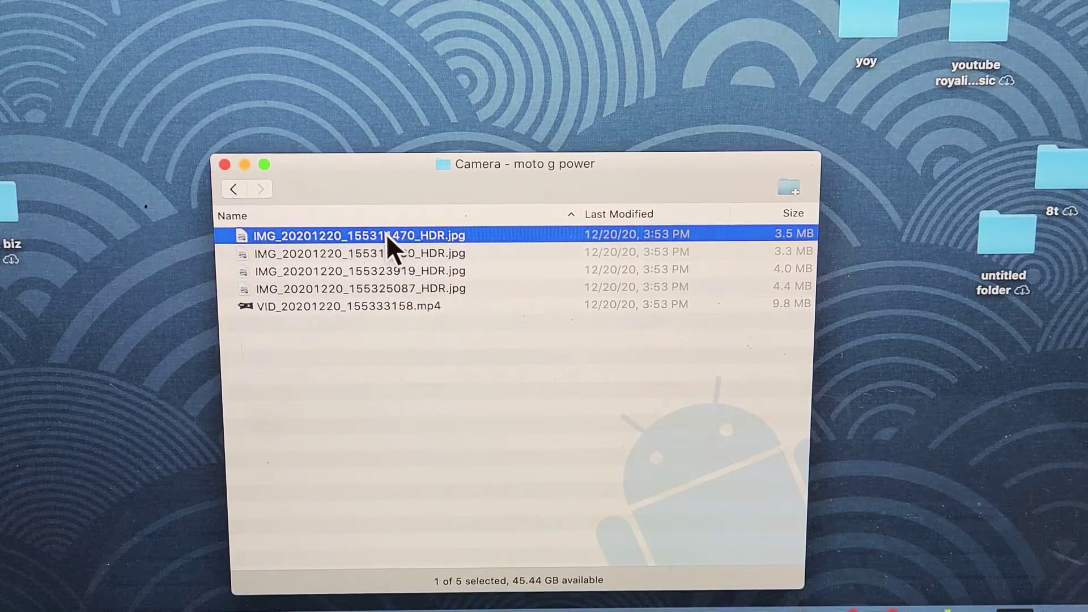
drag(386, 233, 366, 35)
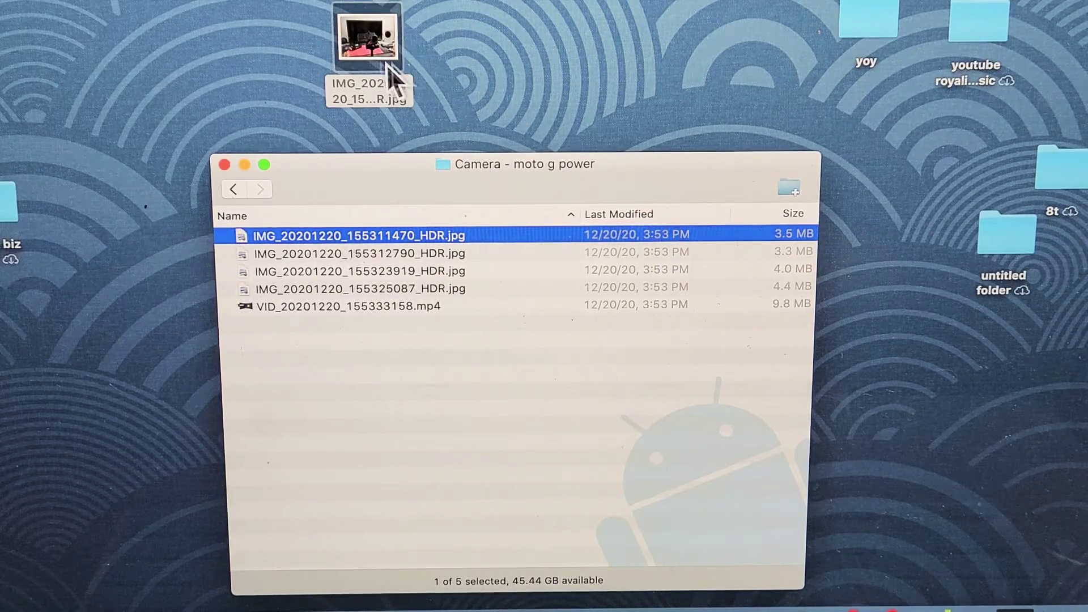
right_click(393, 78)
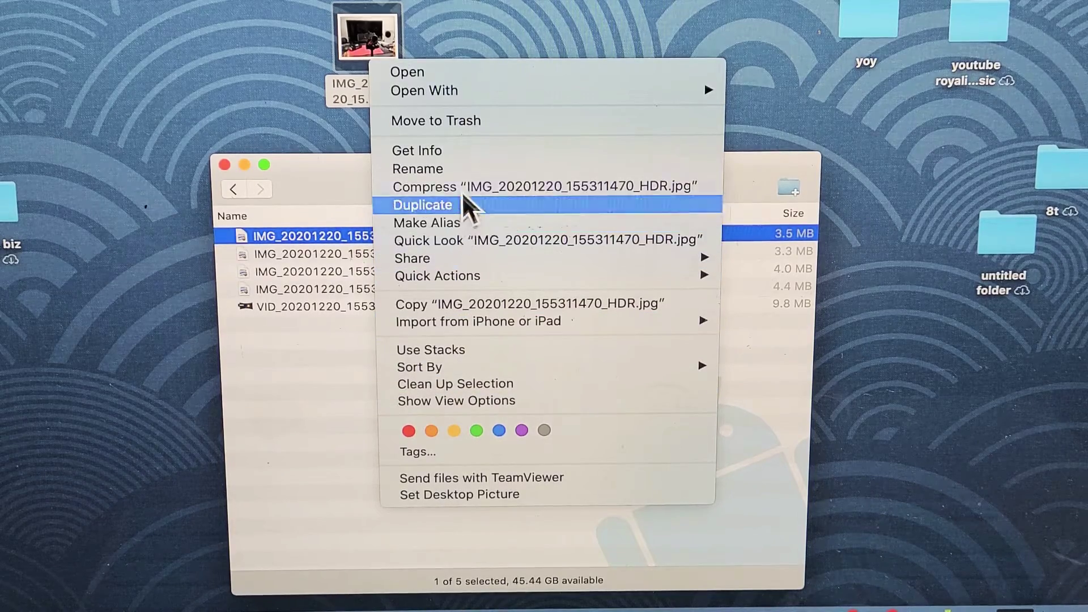
click(464, 123)
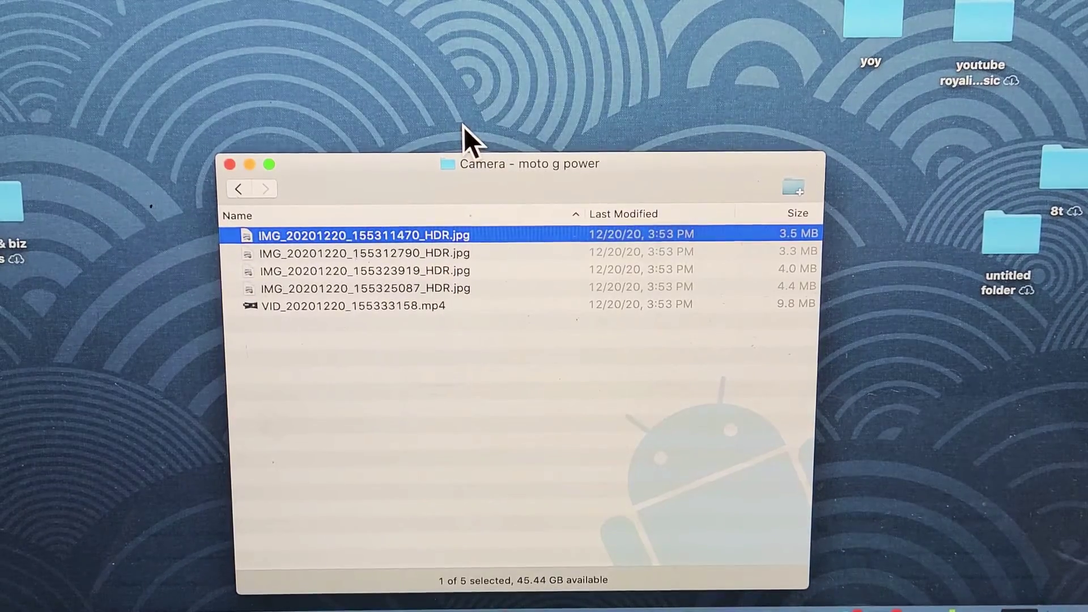
Step: Add a new folder, untitled folder 2, to the desktop
right_click(383, 83)
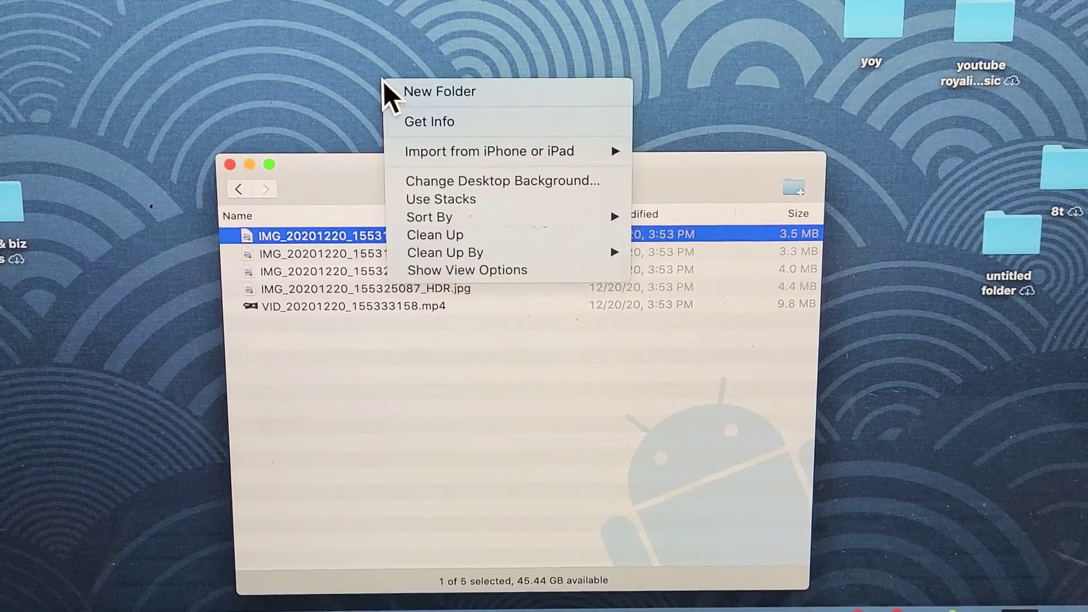
click(447, 86)
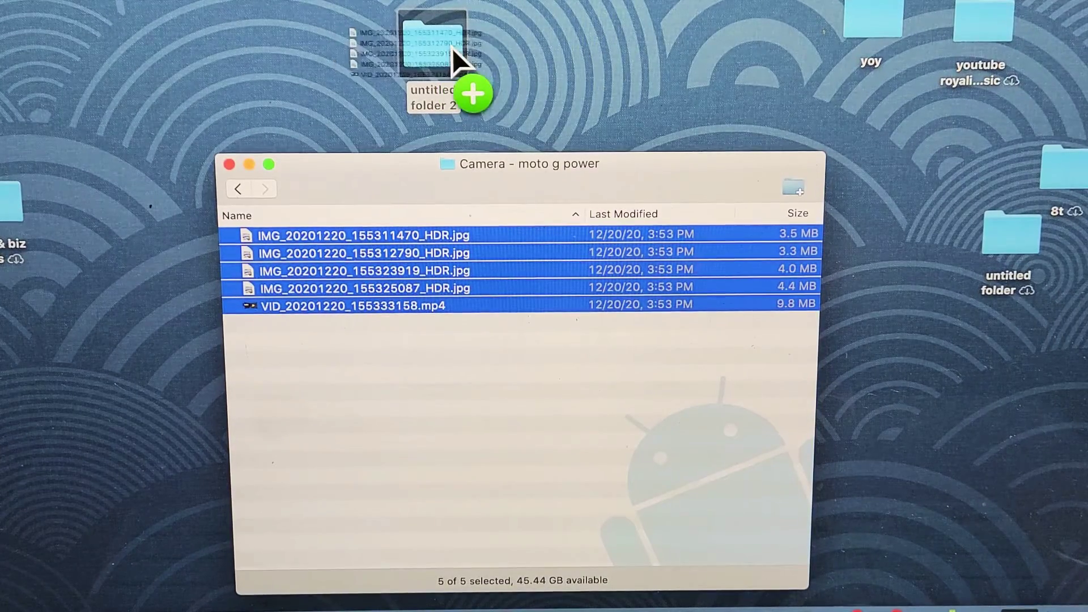
Step: Drag the five Camera files into untitled folder 2 and verify they arrived
drag(452, 47, 432, 48)
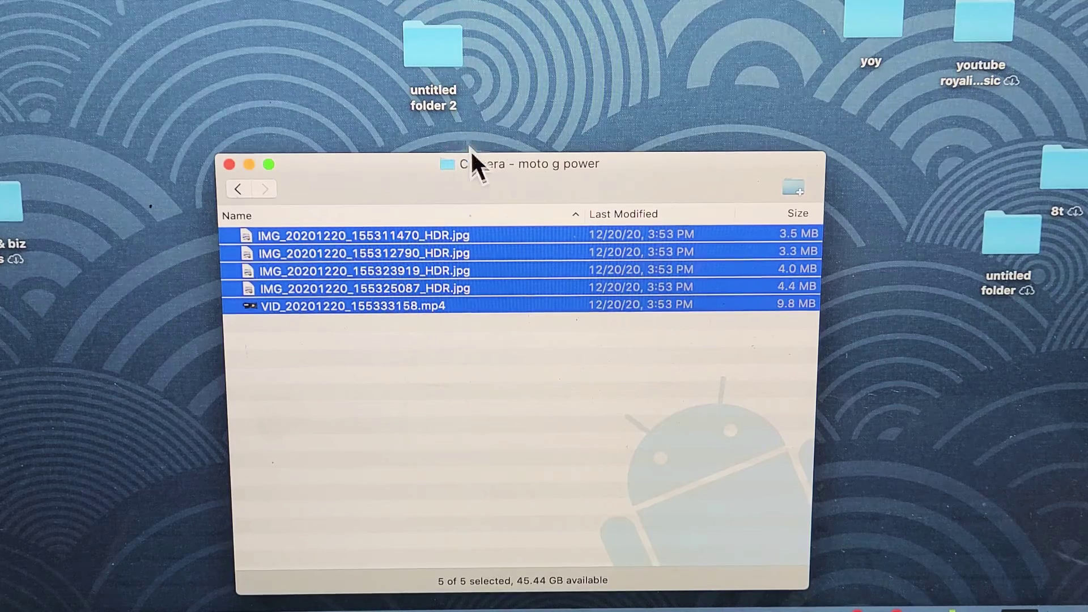
click(436, 58)
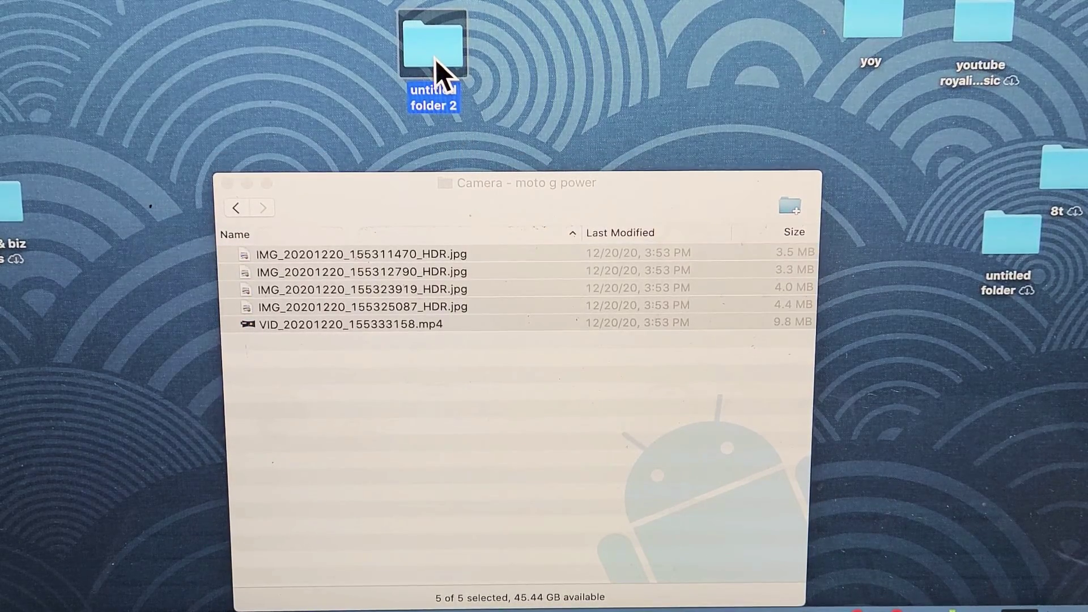
double_click(436, 59)
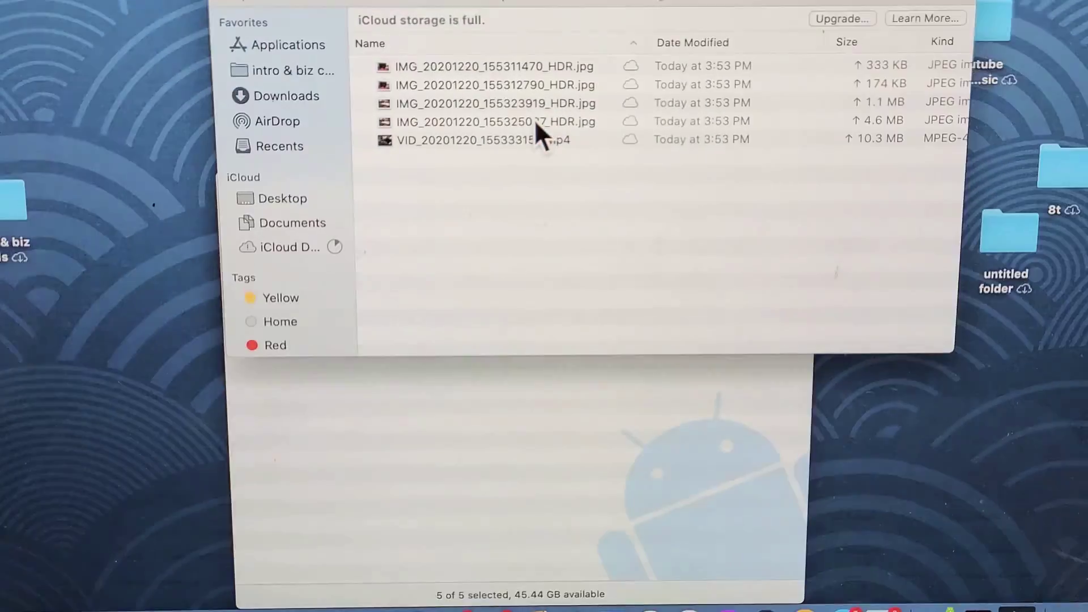
click(432, 38)
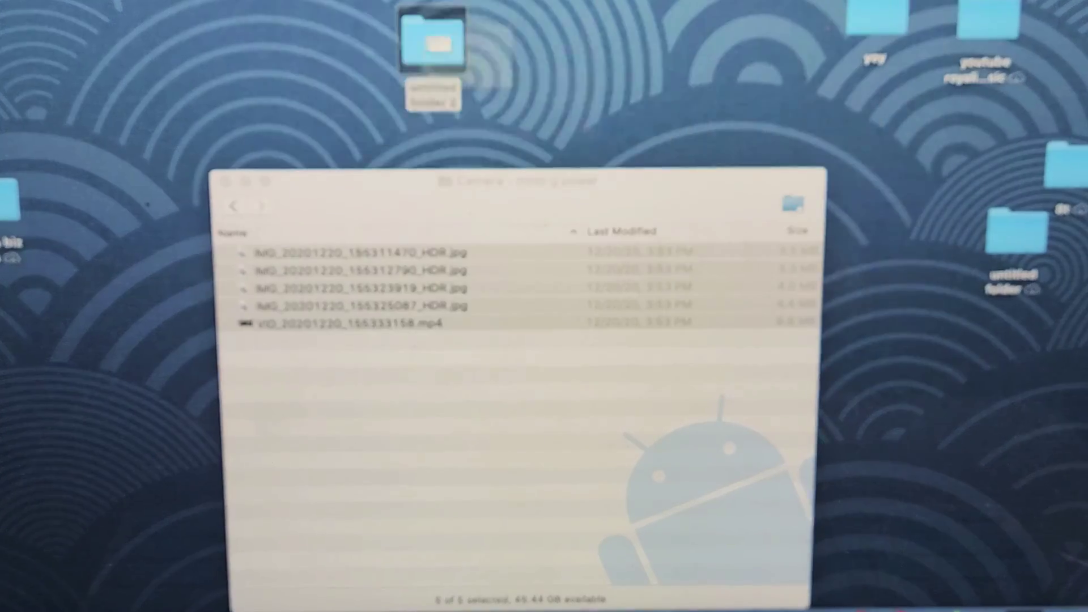